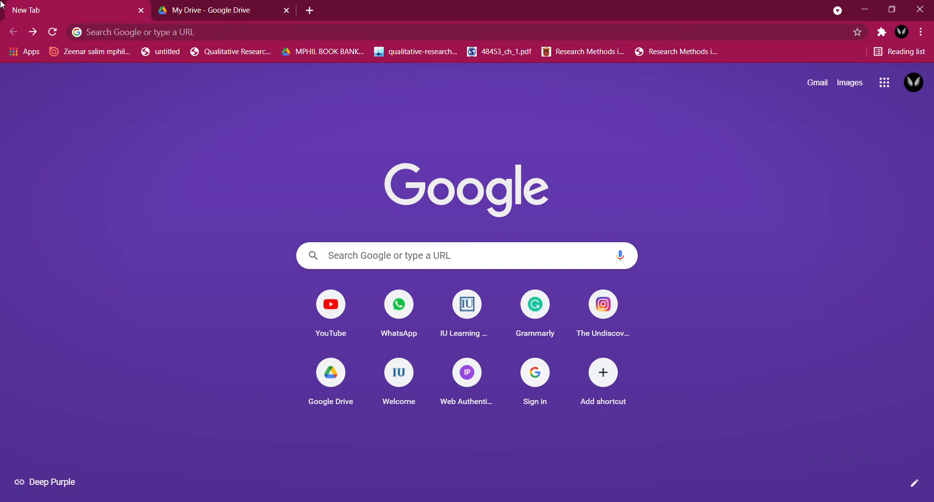
- Search Google for "google forms" and open the Google Forms: Free Online Surveys for Personal Use result
{"action": "left_click", "coordinate": [179, 36]}
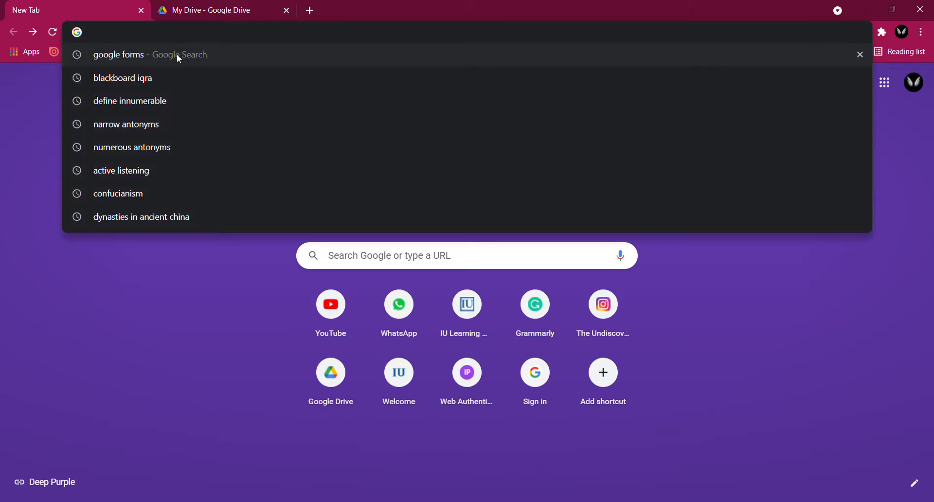
{"action": "left_click", "coordinate": [178, 55]}
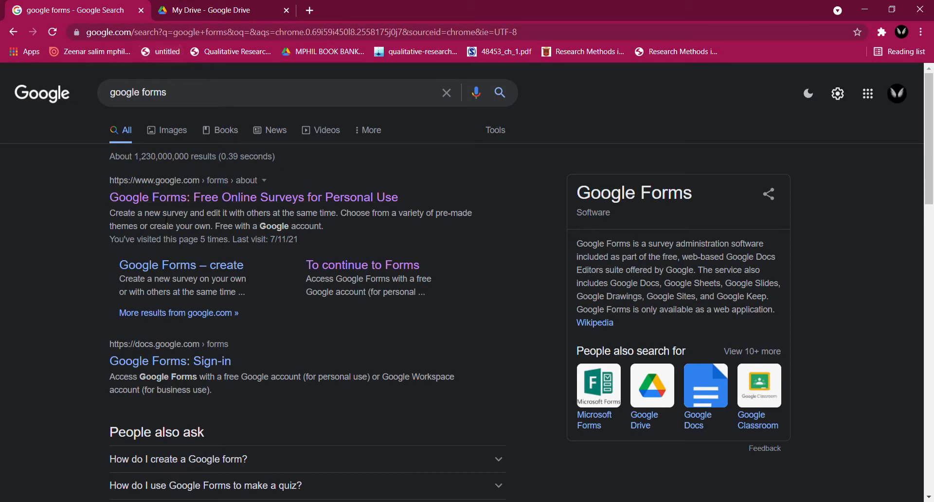
{"action": "left_click", "coordinate": [258, 199]}
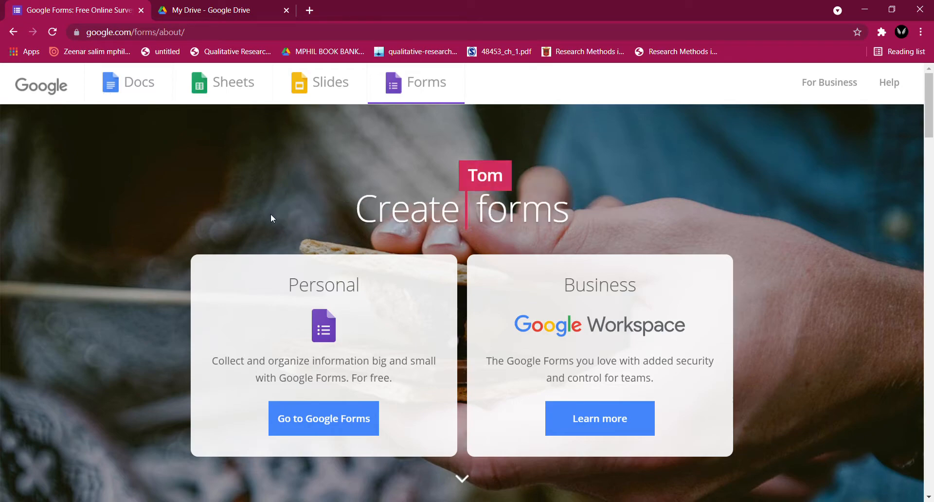
- Switch to the open Google Drive page and create a new Google Forms file from My Drive
{"action": "left_click", "coordinate": [212, 5]}
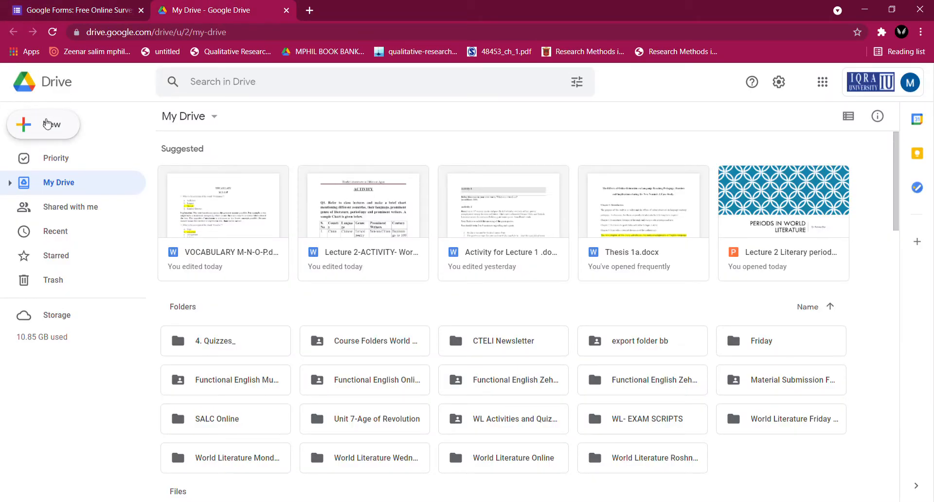
{"action": "left_click", "coordinate": [59, 127]}
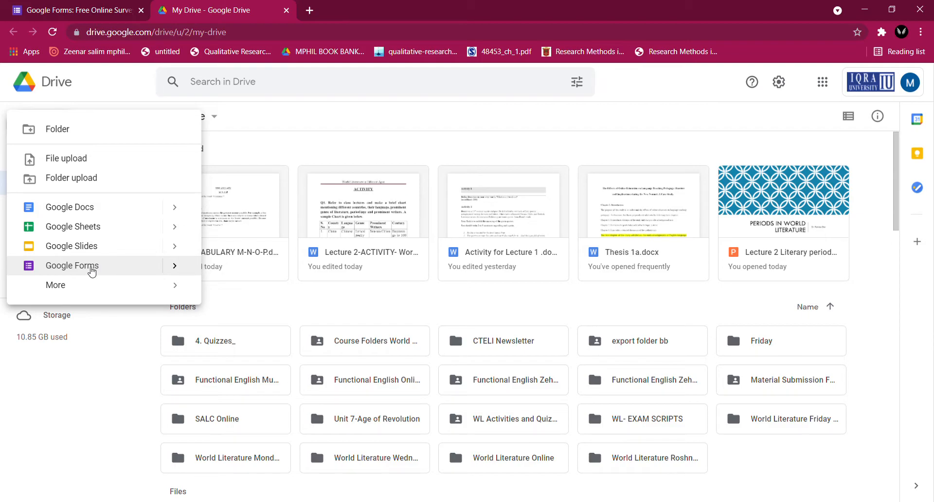
{"action": "left_click", "coordinate": [91, 271]}
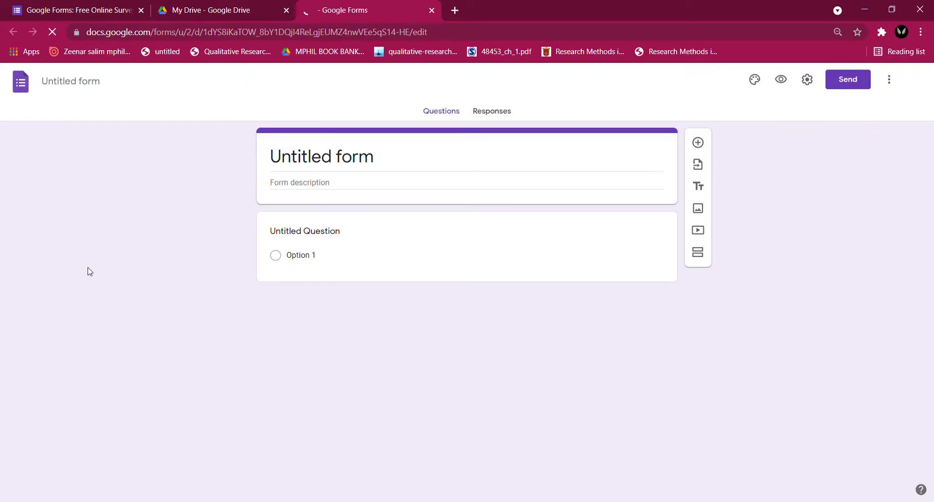
- Return to the Google Forms website, go to the personal Google Forms home page and start a blank form
{"action": "left_click", "coordinate": [86, 4]}
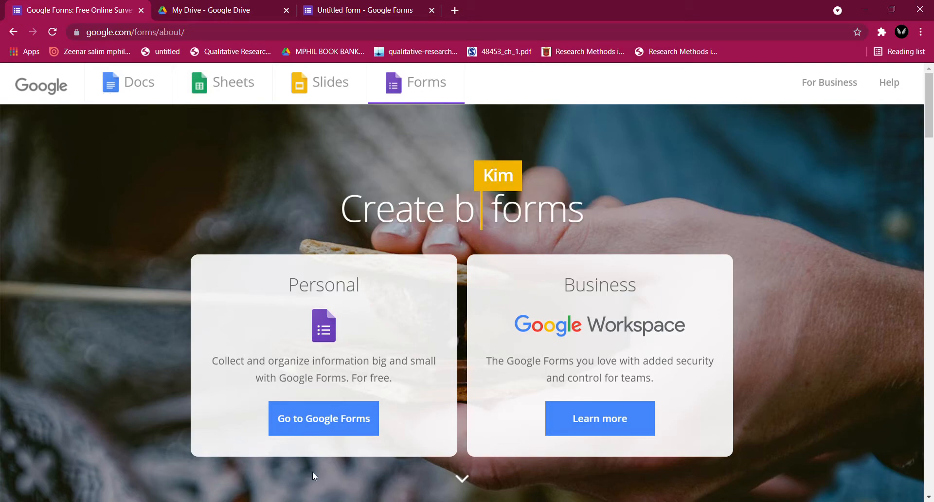
{"action": "left_click", "coordinate": [334, 429]}
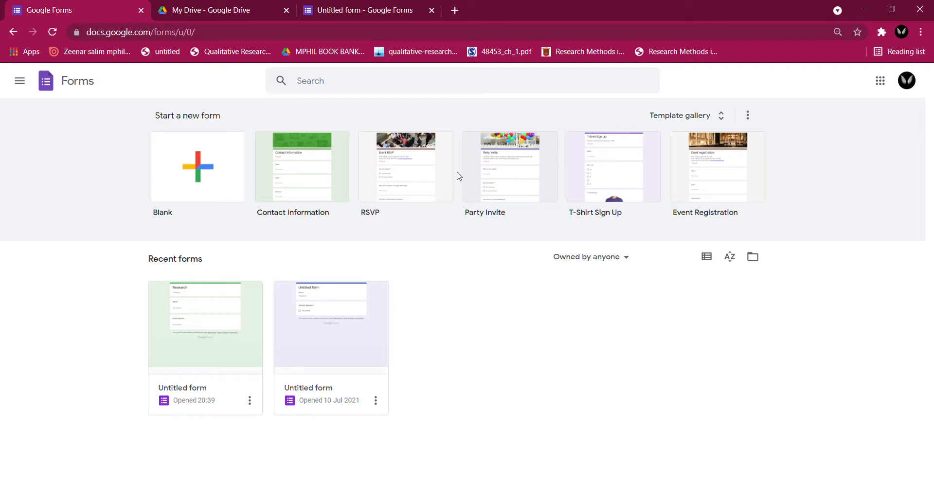
{"action": "left_click", "coordinate": [213, 161]}
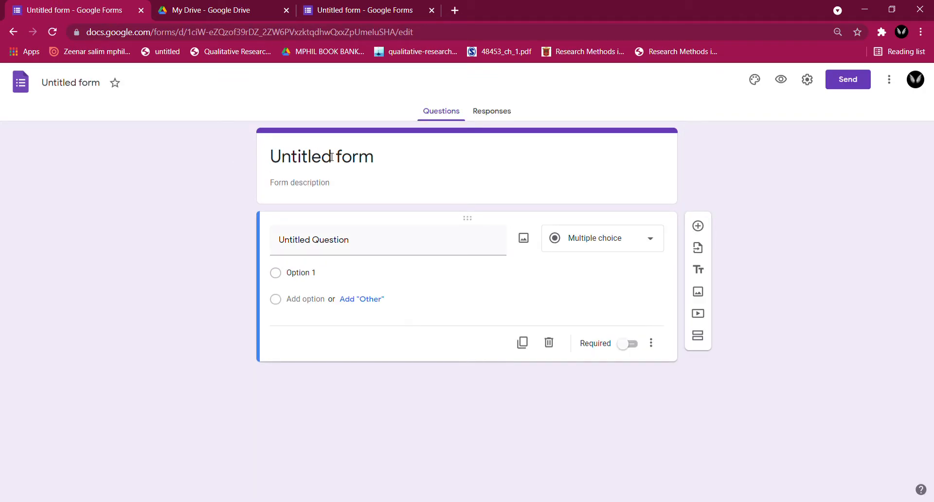
- Replace the default form title with "Research"
{"action": "left_click", "coordinate": [365, 166]}
{"action": "key", "text": "BackSpace"}
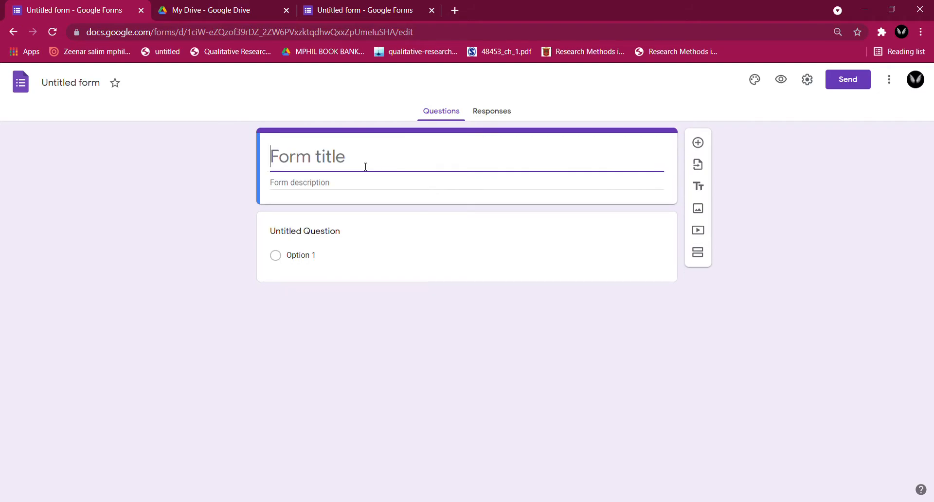
{"action": "type", "text": "E"}
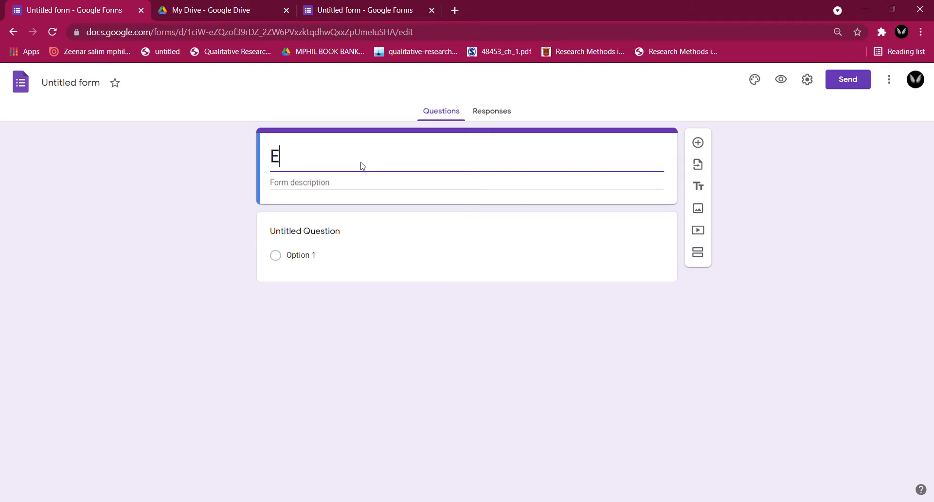
{"action": "key", "text": "BackSpace"}
{"action": "type", "text": "R"}
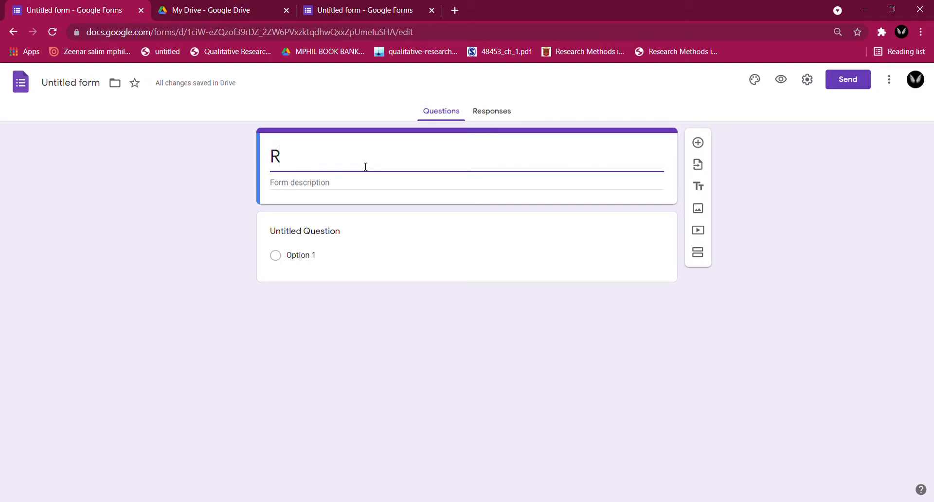
{"action": "type", "text": "esearch"}
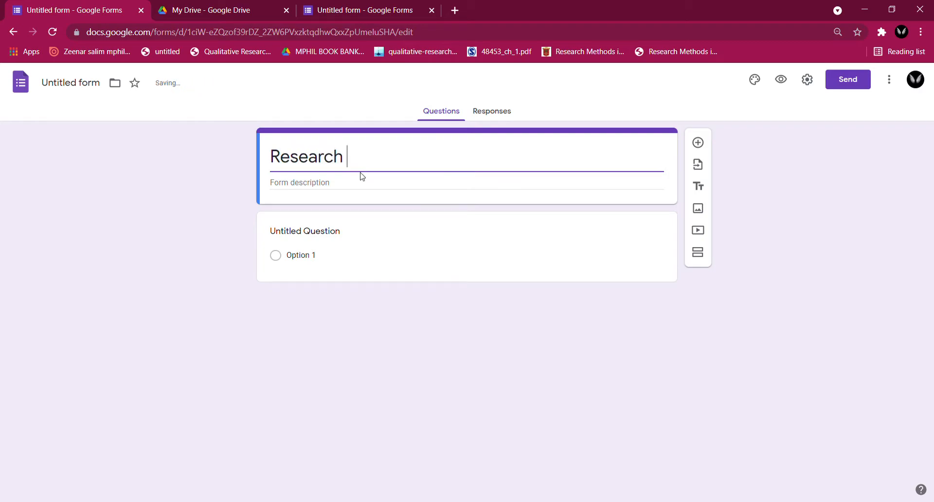
{"action": "left_click", "coordinate": [365, 186]}
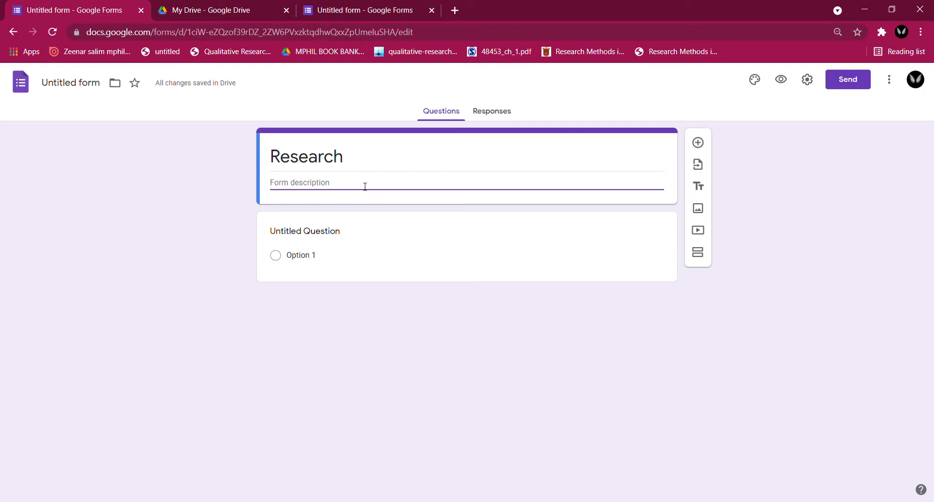
- Replace the first question's default text with "Your Name"
{"action": "left_click", "coordinate": [360, 259]}
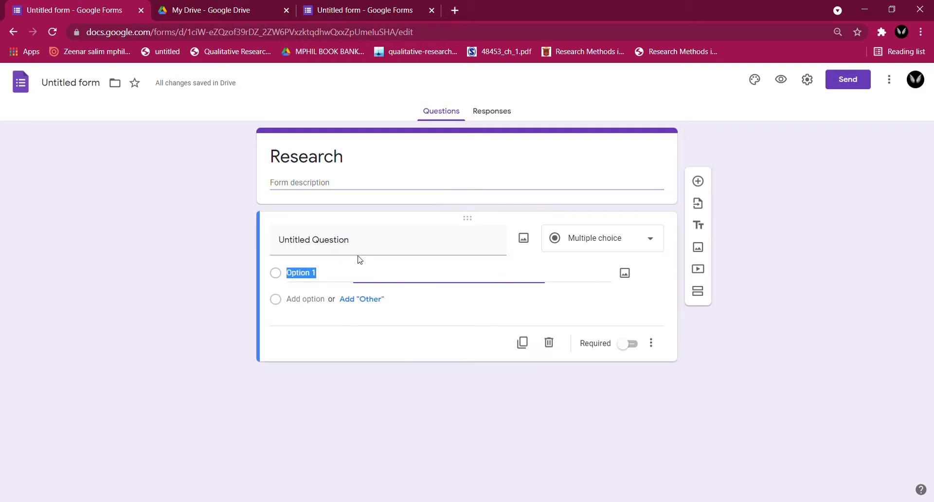
{"action": "left_click", "coordinate": [380, 245]}
{"action": "key", "text": "BackSpace"}
{"action": "type", "text": "Q1"}
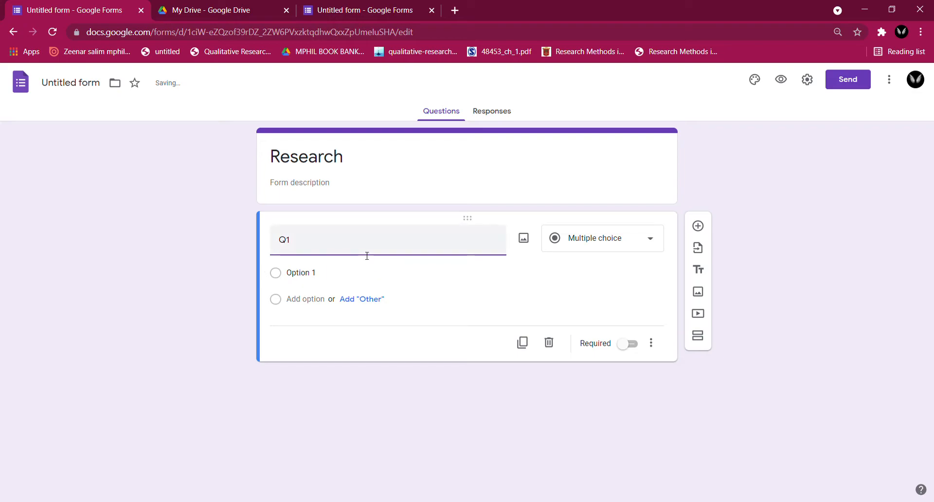
{"action": "key", "text": "BackSpace"}
{"action": "key", "text": "BackSpace"}
{"action": "type", "text": "Your Name"}
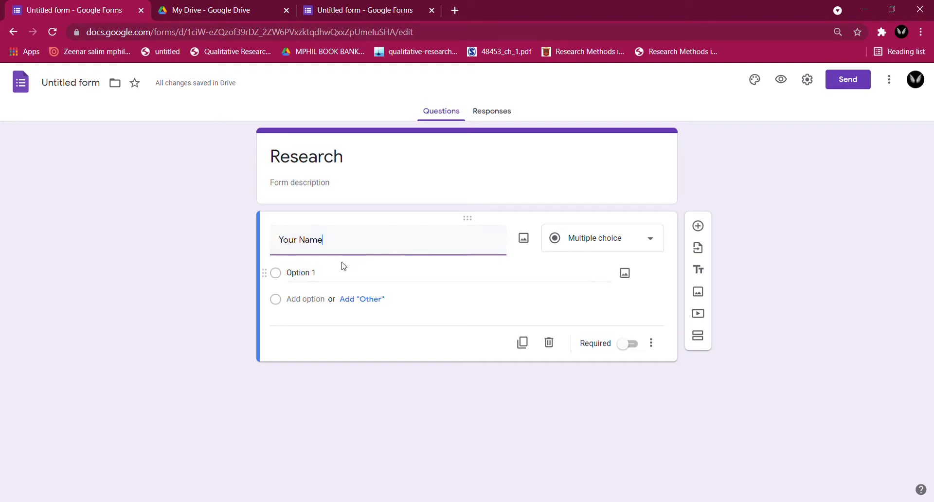
- Change the "Your Name" question to the Short answer type and make it required
{"action": "left_click", "coordinate": [328, 281]}
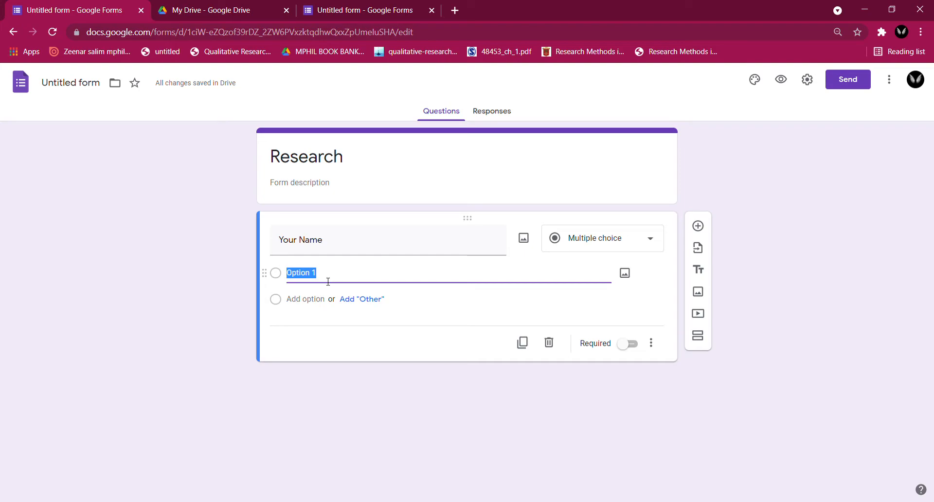
{"action": "left_click", "coordinate": [653, 247]}
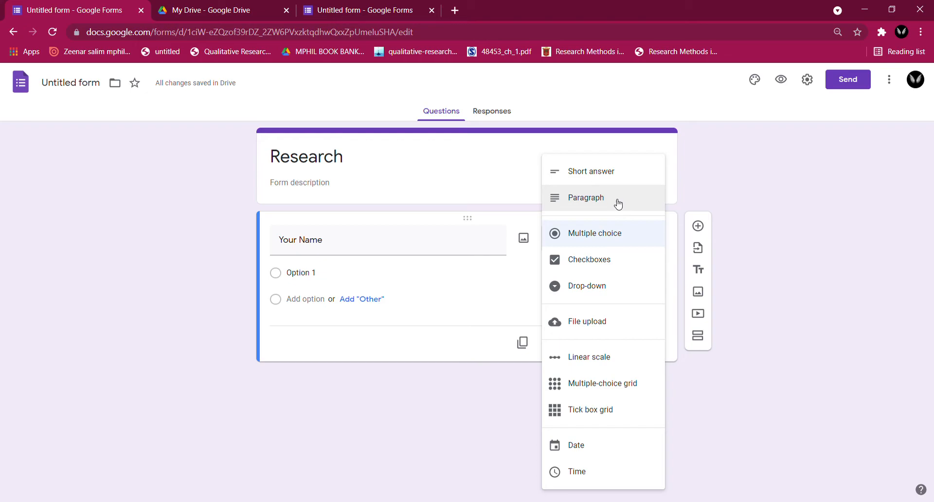
{"action": "left_click", "coordinate": [609, 179]}
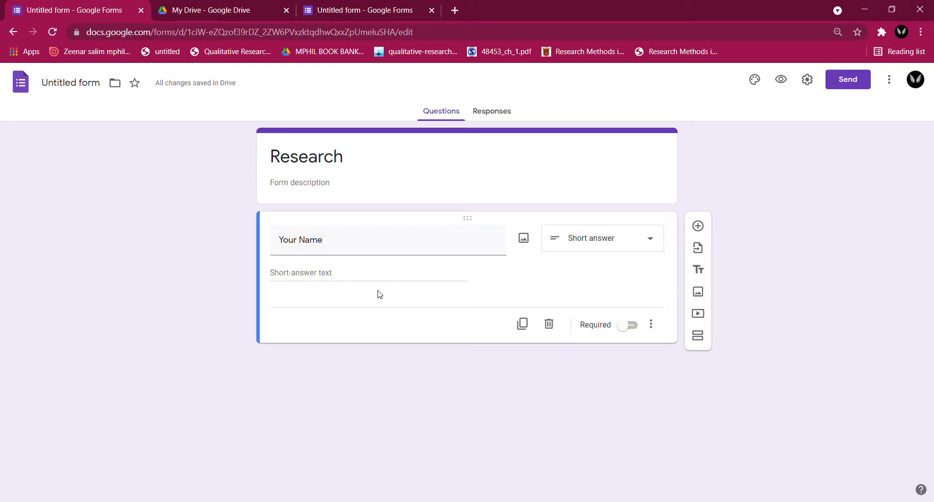
{"action": "left_click", "coordinate": [635, 327]}
- Add a second question titled "Email" with the Short answer type
{"action": "left_click", "coordinate": [701, 230]}
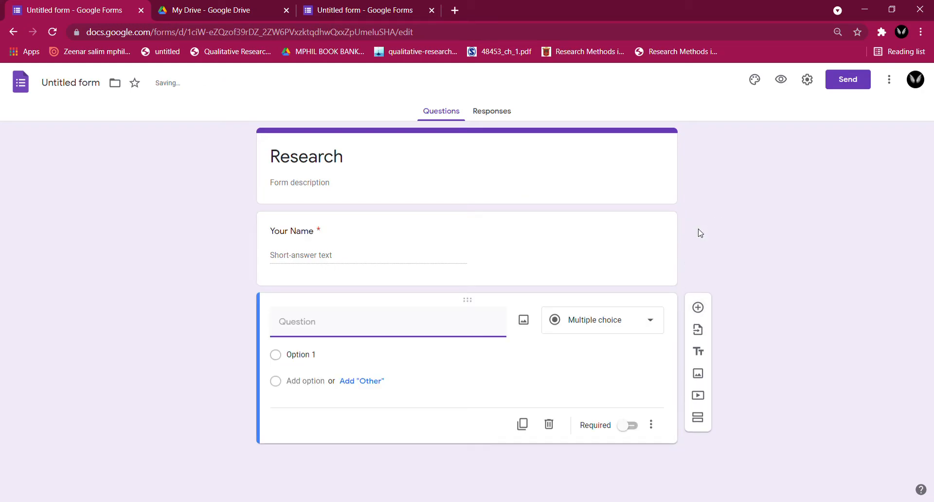
{"action": "type", "text": "E"}
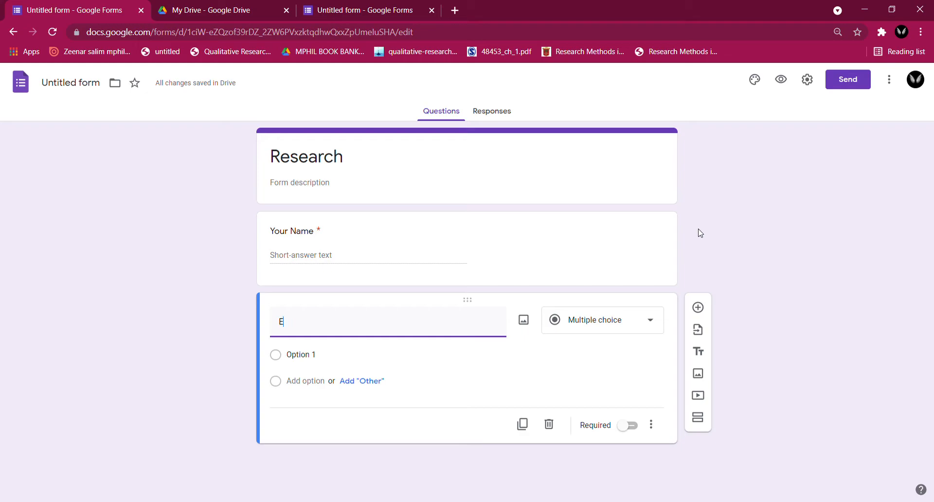
{"action": "type", "text": "mail"}
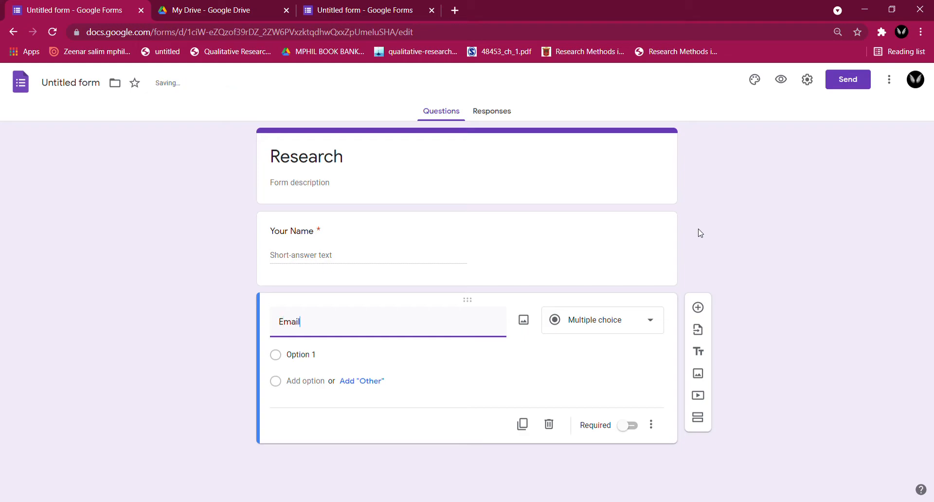
{"action": "left_click", "coordinate": [625, 328]}
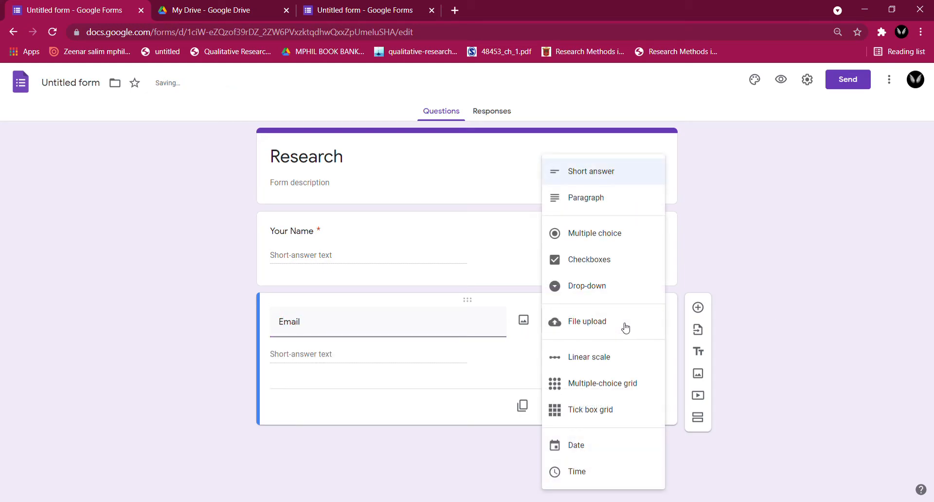
{"action": "left_click", "coordinate": [643, 175]}
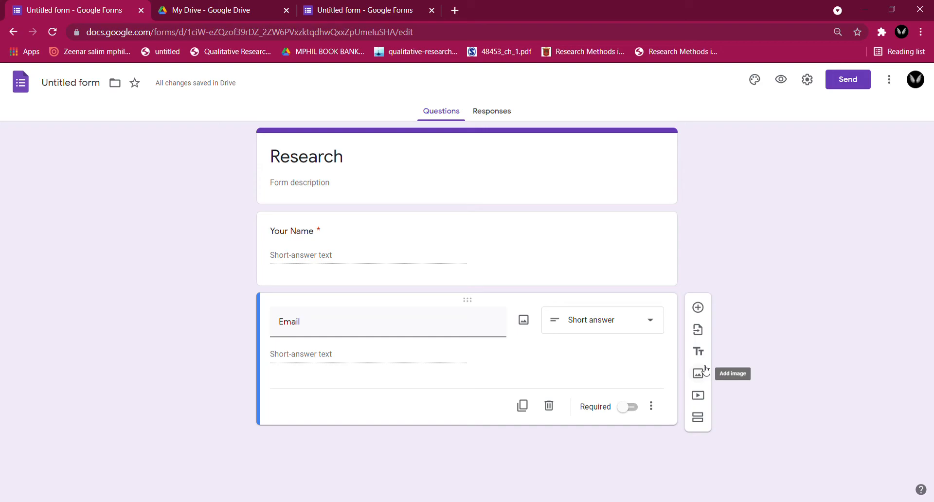
- Add two new sections to the form after the Email question
{"action": "left_click", "coordinate": [705, 422]}
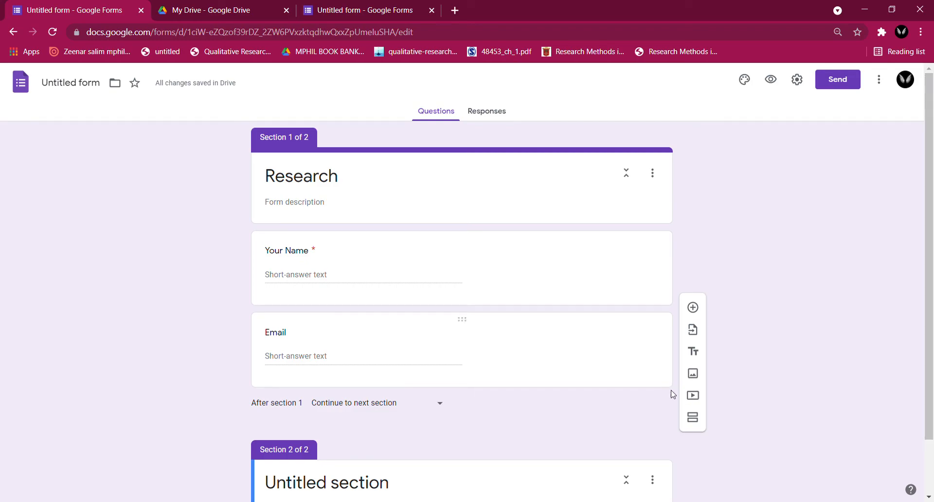
{"action": "left_click", "coordinate": [697, 425]}
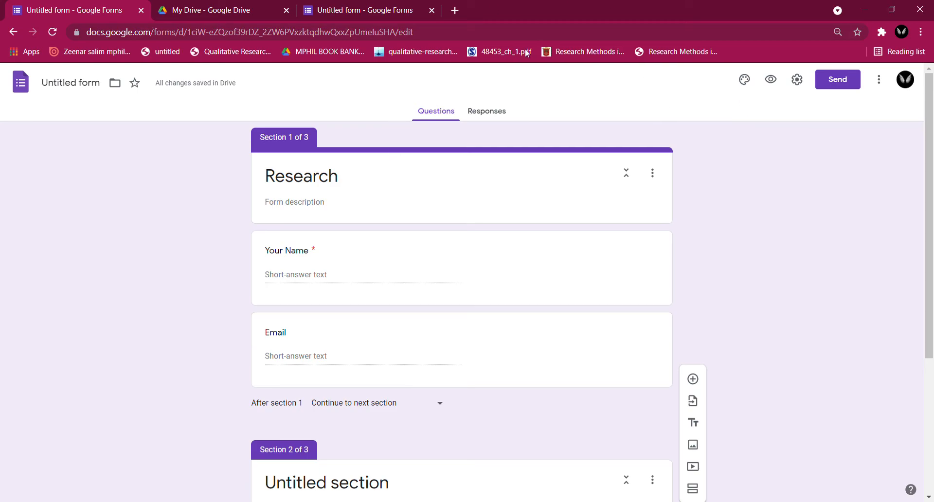
- Customise the form's theme with the green theme colour and the Playful font style
{"action": "left_click", "coordinate": [749, 85]}
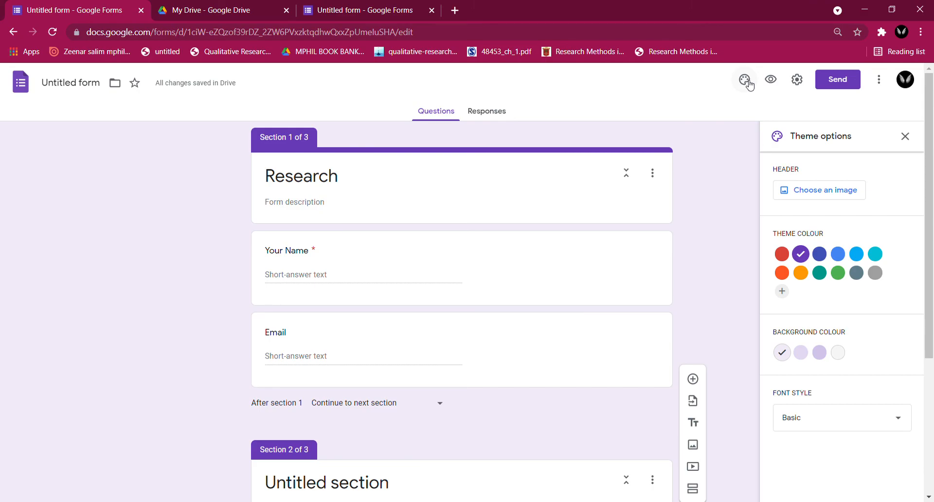
{"action": "left_click", "coordinate": [838, 273]}
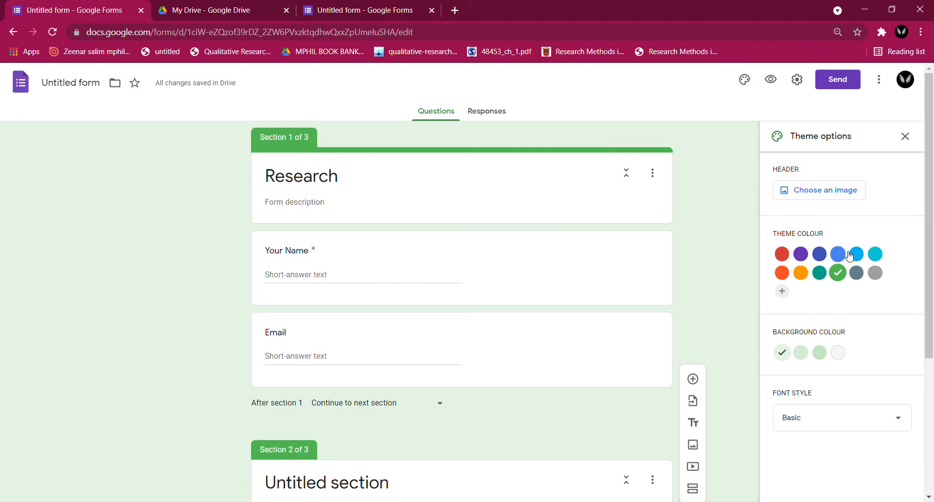
{"action": "left_click", "coordinate": [898, 415]}
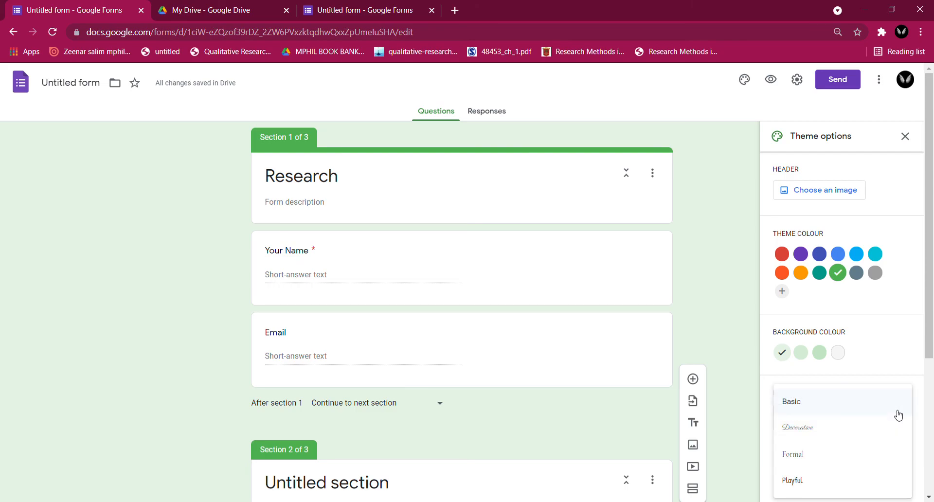
{"action": "left_click", "coordinate": [892, 478]}
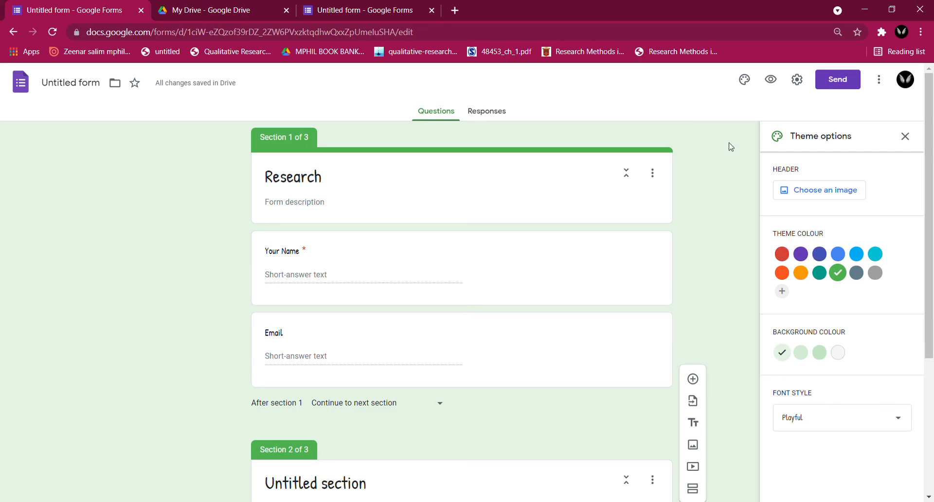
- Open a preview of the Research form
{"action": "left_click", "coordinate": [770, 85]}
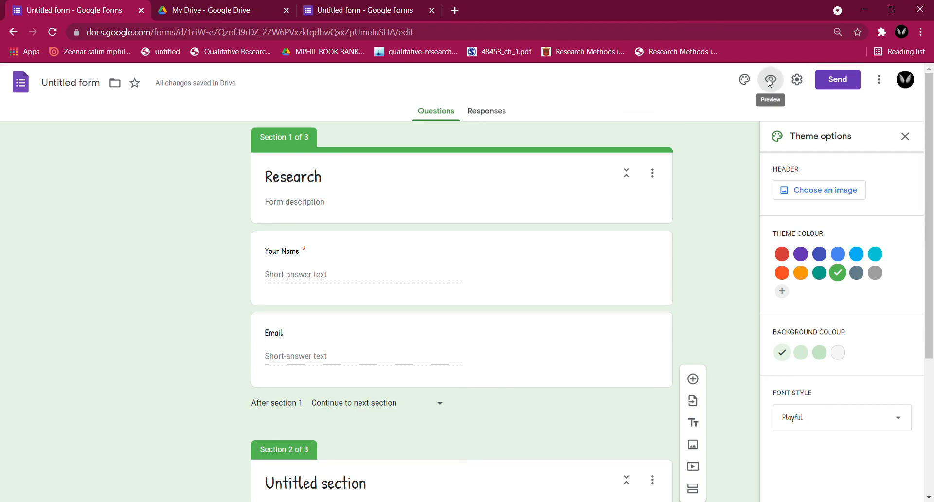